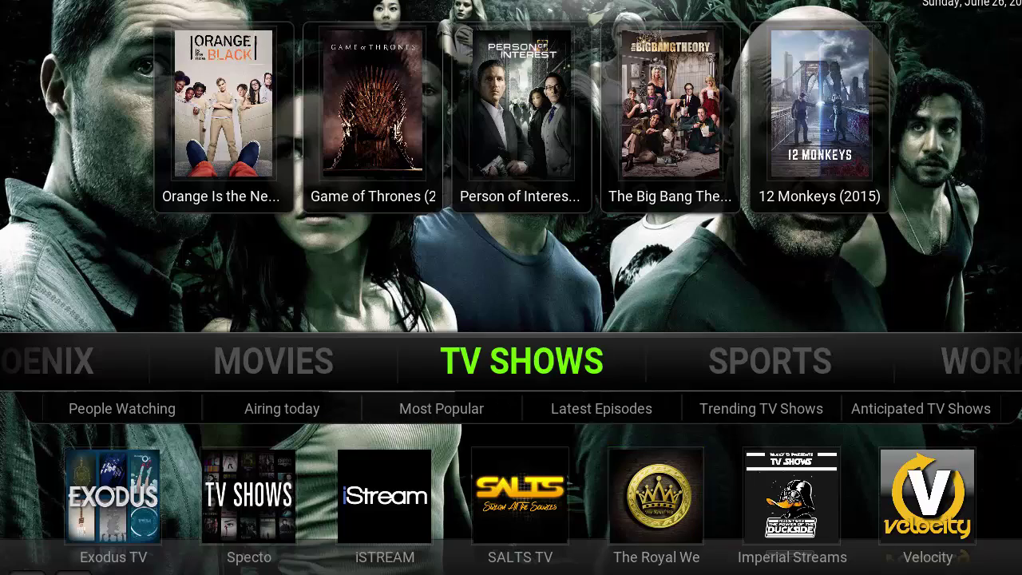
- Browse the Movies > In Theaters list, then return to the home menu
left_click(273, 361)
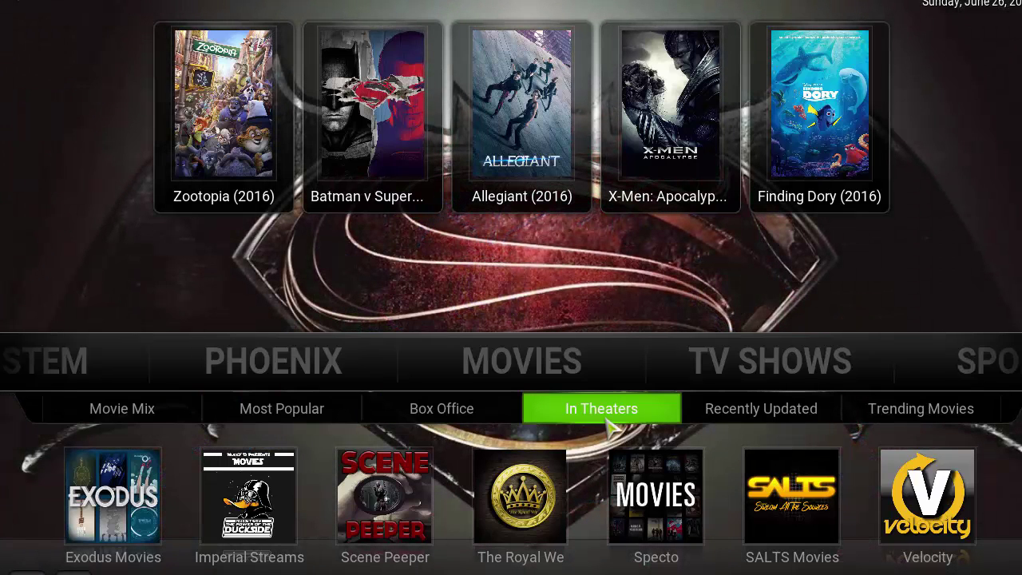
left_click(628, 411)
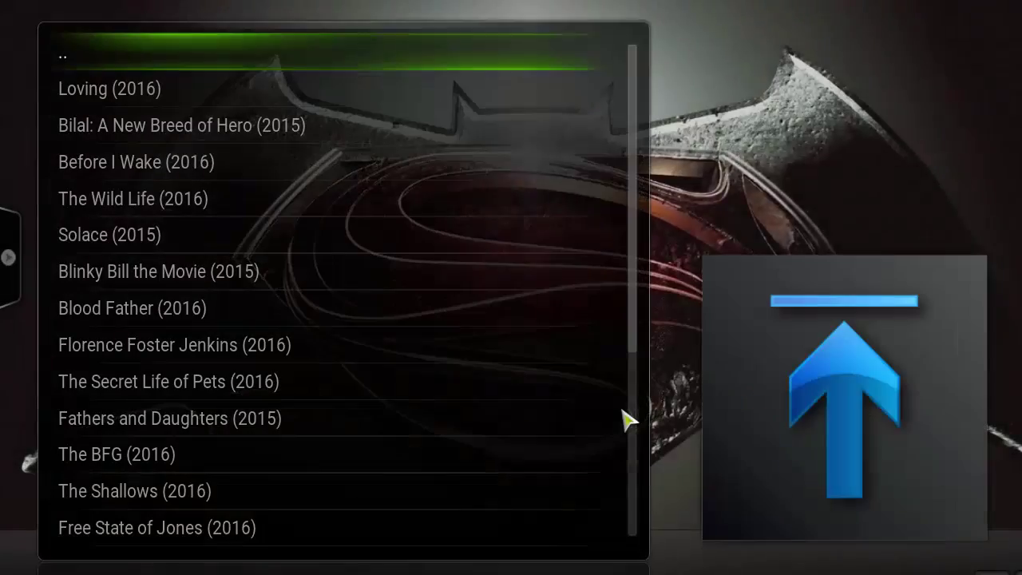
left_click_drag(639, 216, 628, 376)
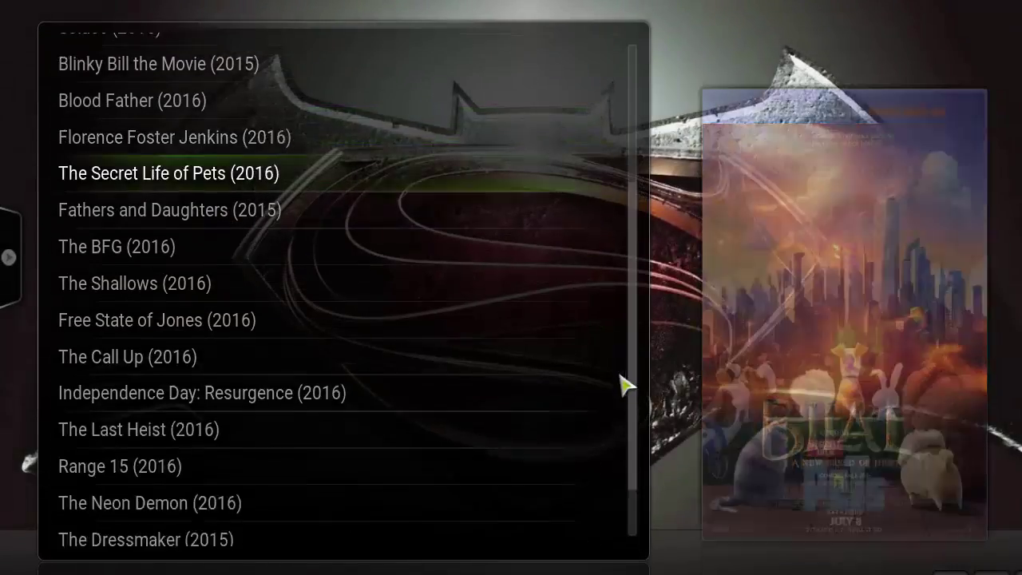
key("Escape")
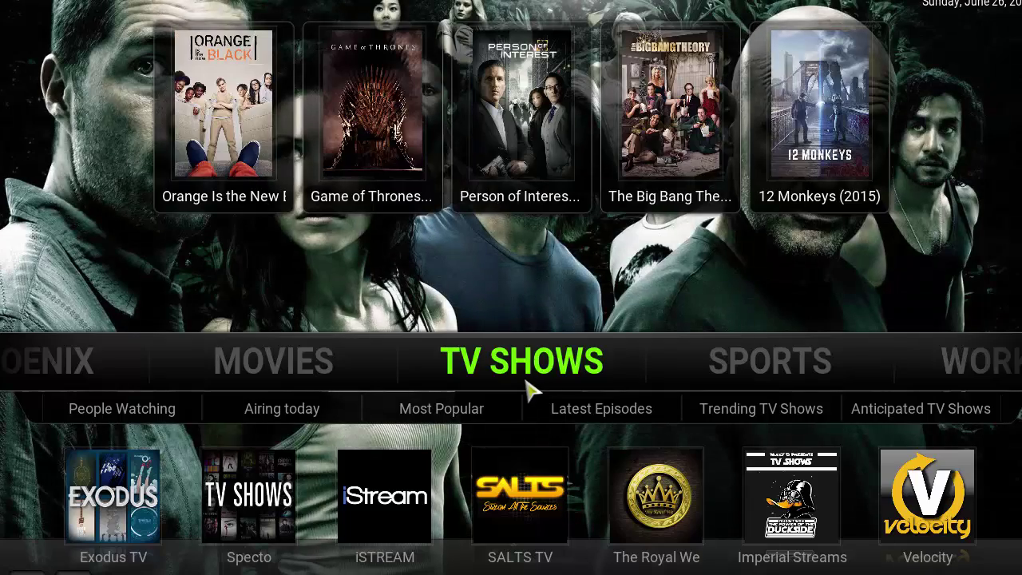
- Look through the Bulldog Streams sports add-on, then back out and move to System
scroll(529, 390, "down", 1)
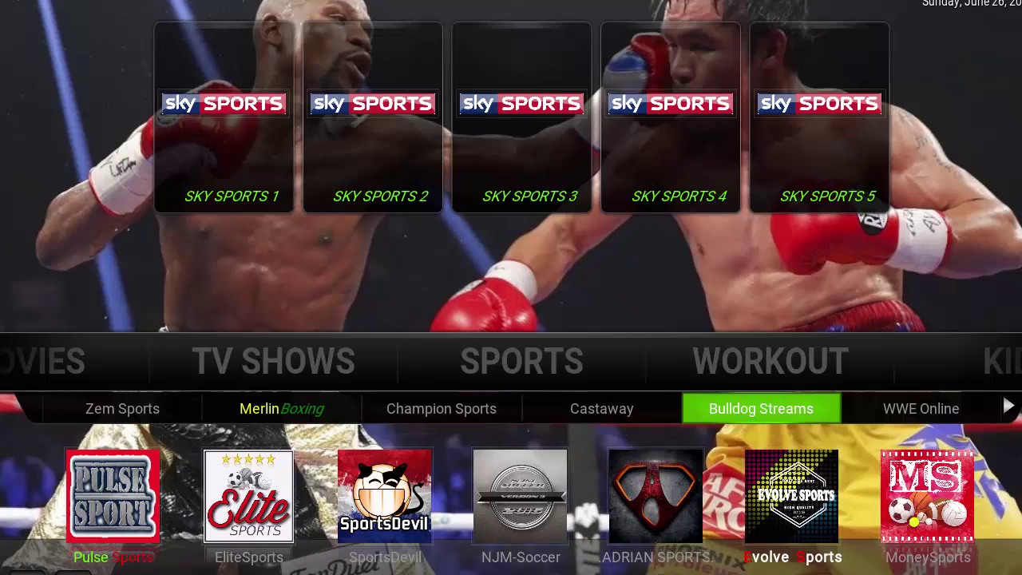
key("Return")
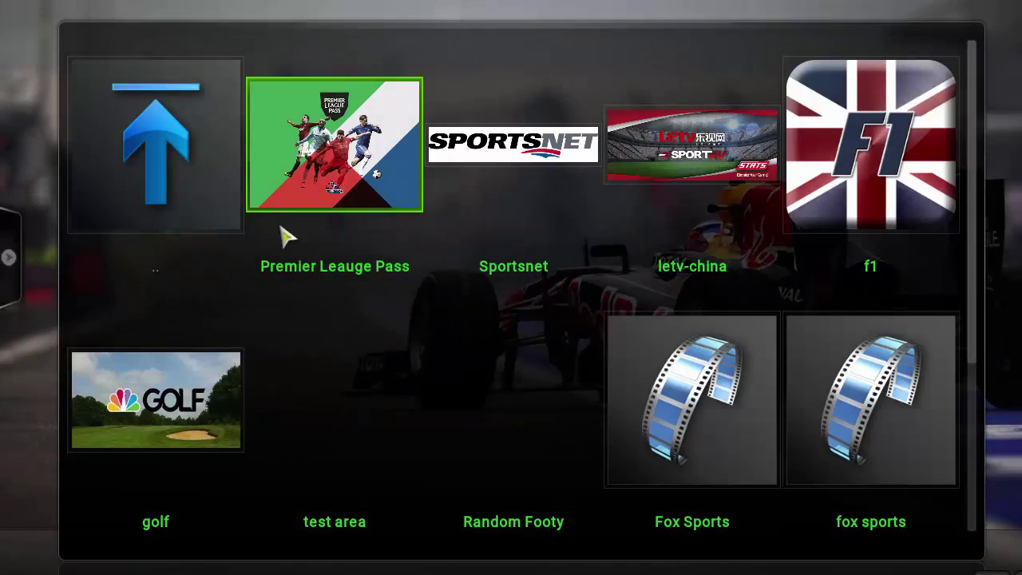
scroll(330, 468, "down", 1)
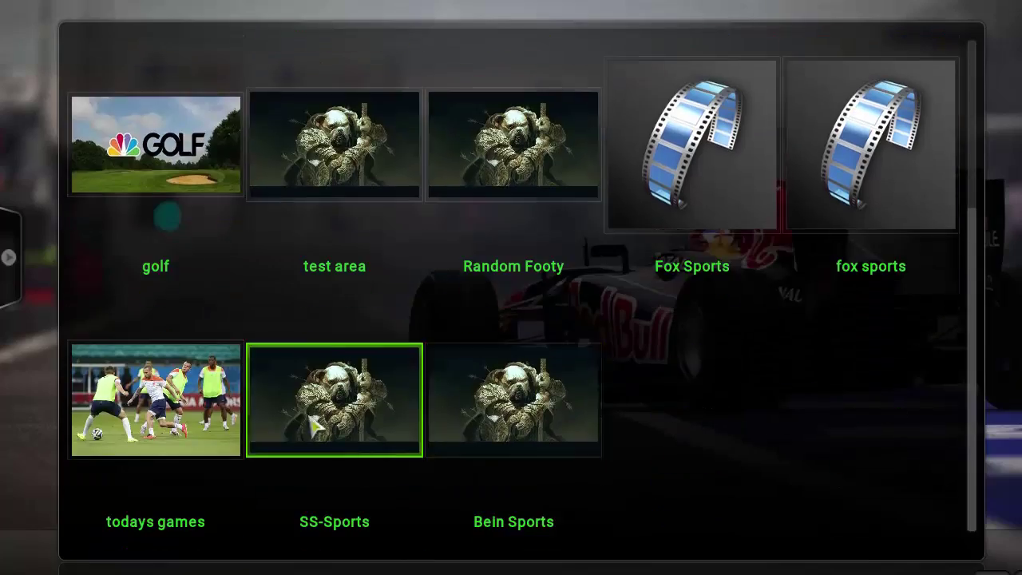
scroll(582, 504, "up", 1)
key("BackSpace")
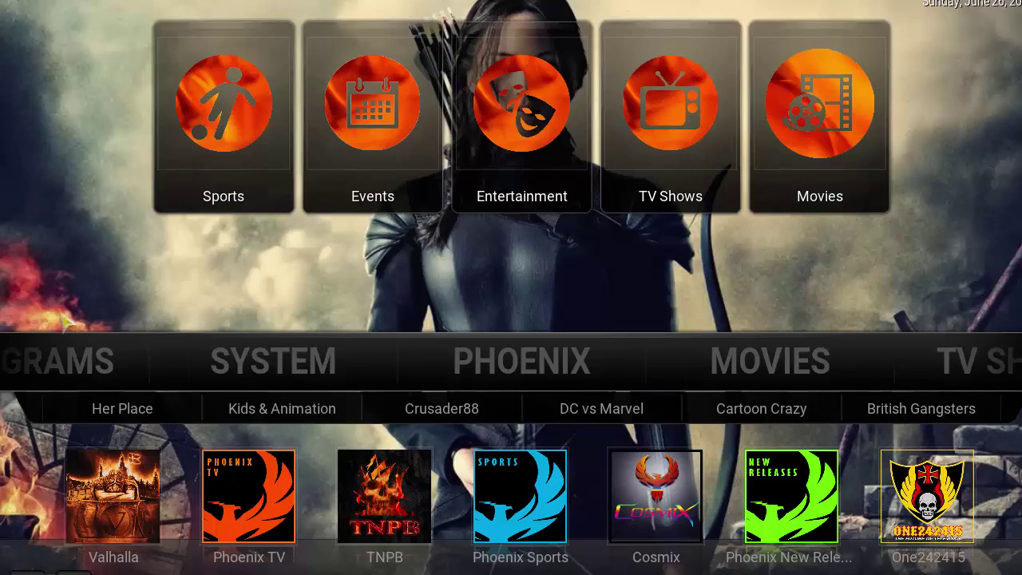
left_click(273, 361)
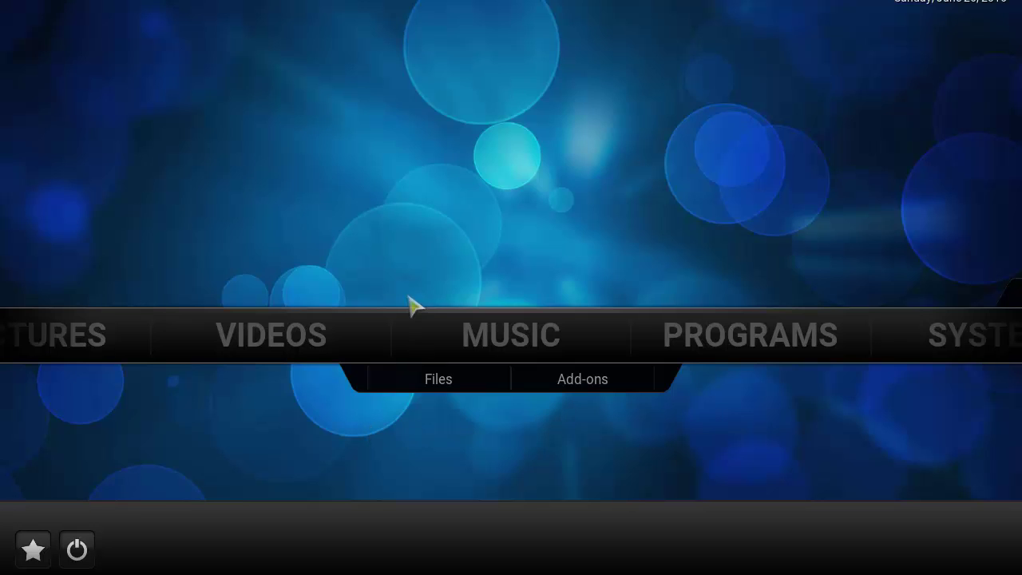
- In the File Manager, start a new source with the address kodi.shopdroidlife.com
key("Right")
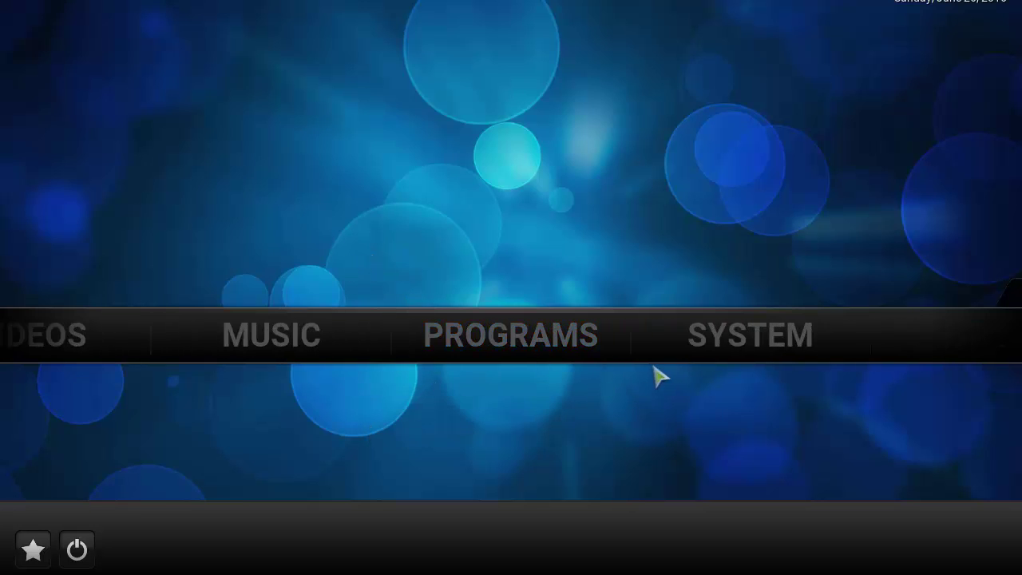
mouse_move(702, 358)
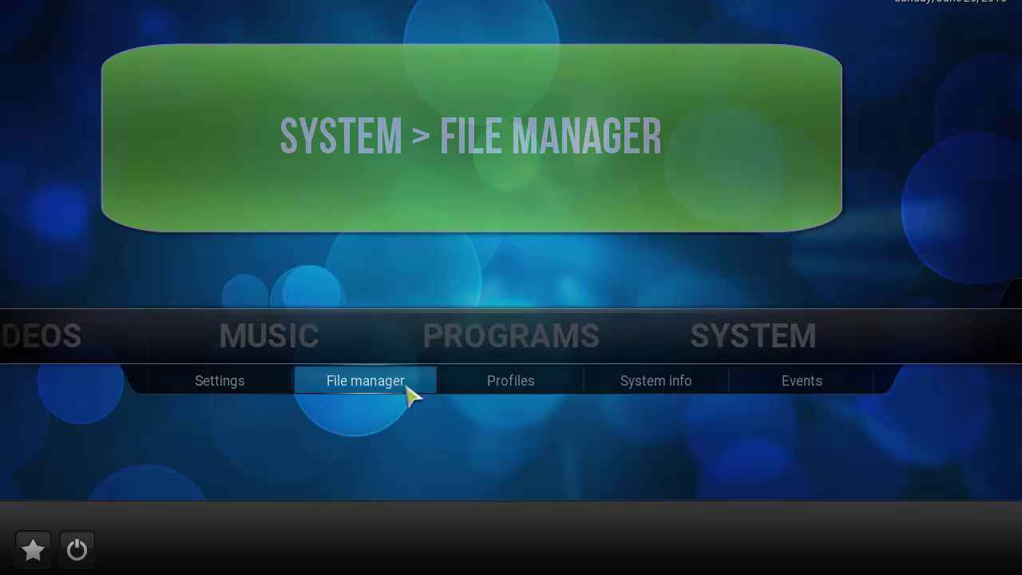
left_click(408, 388)
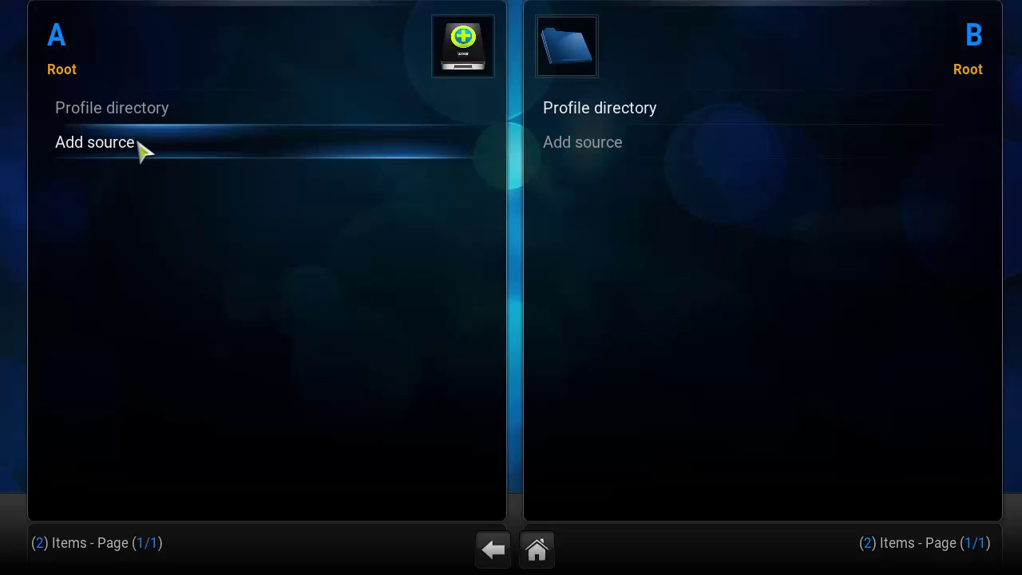
left_click(144, 150)
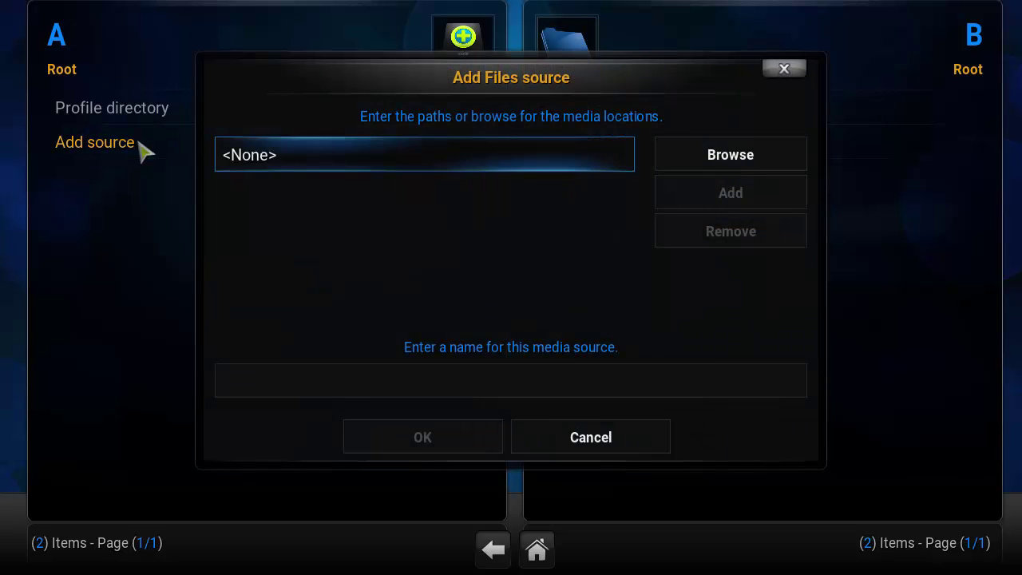
left_click(349, 156)
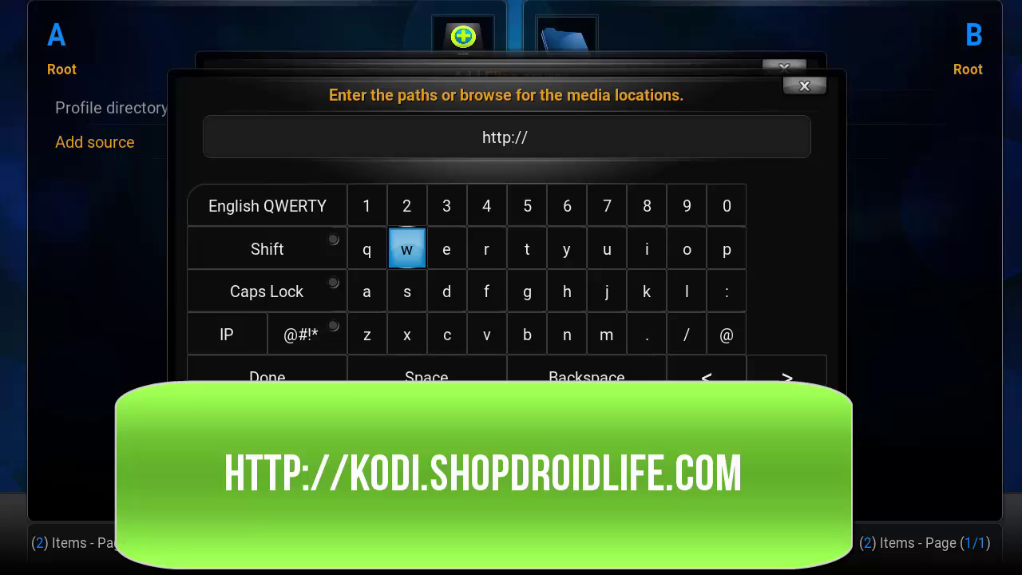
type("kodi.sh")
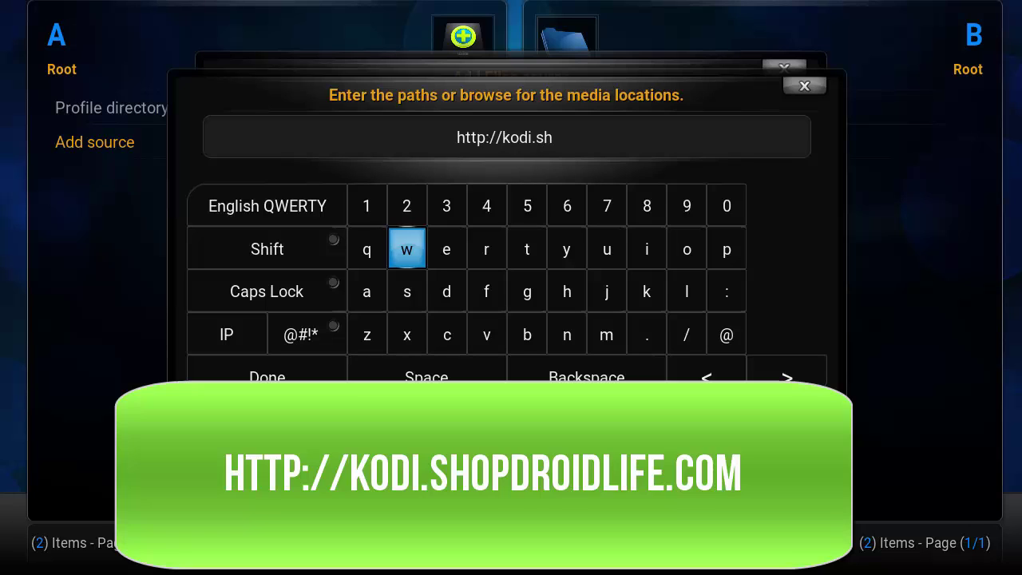
type("opdroidlife.com")
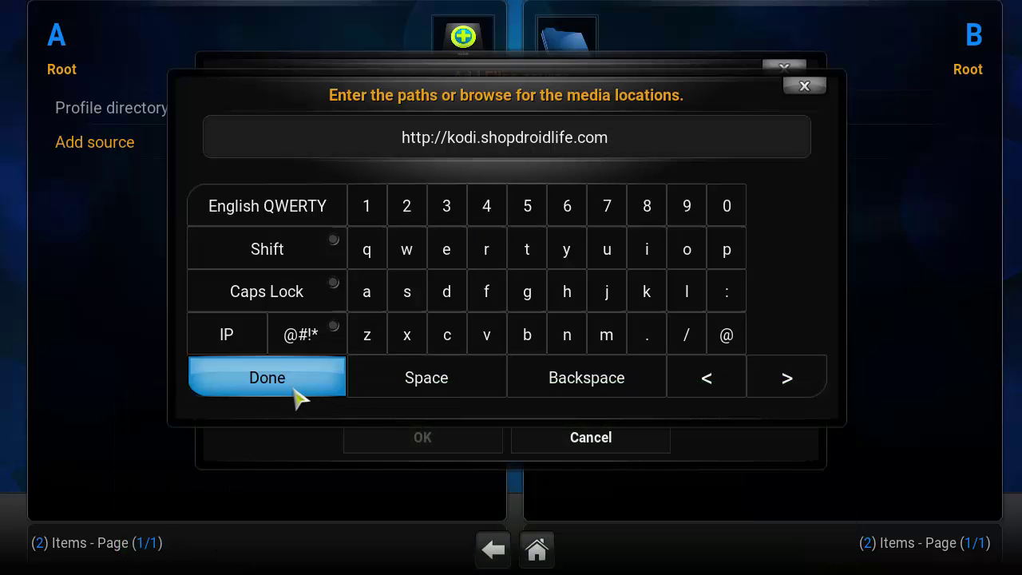
left_click(297, 397)
- Name the new source ARESWIZ and save it
left_click(477, 391)
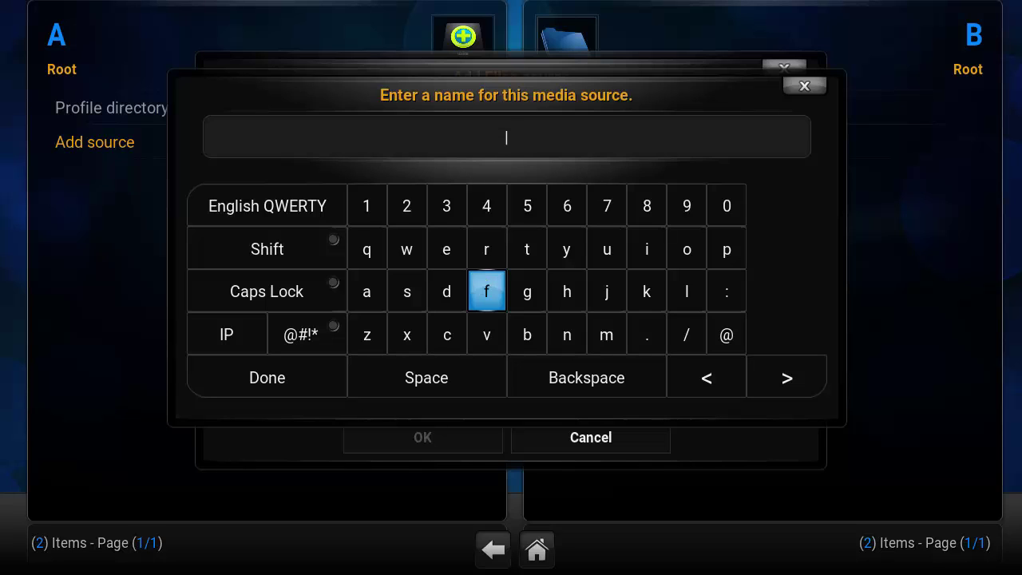
type("PULSEBUILD")
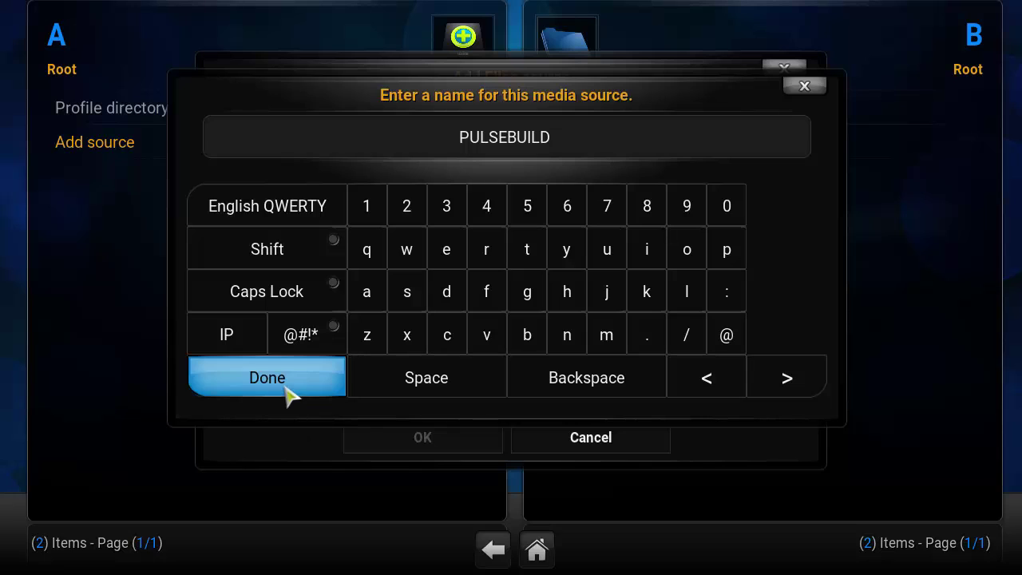
key("BackSpace")
key("BackSpace")
key("BackSpace")
key("BackSpace")
key("BackSpace")
key("BackSpace")
key("BackSpace")
key("BackSpace")
key("BackSpace")
key("BackSpace")
type("ARESWOZ")
key("BackSpace")
key("BackSpace")
type("IZ")
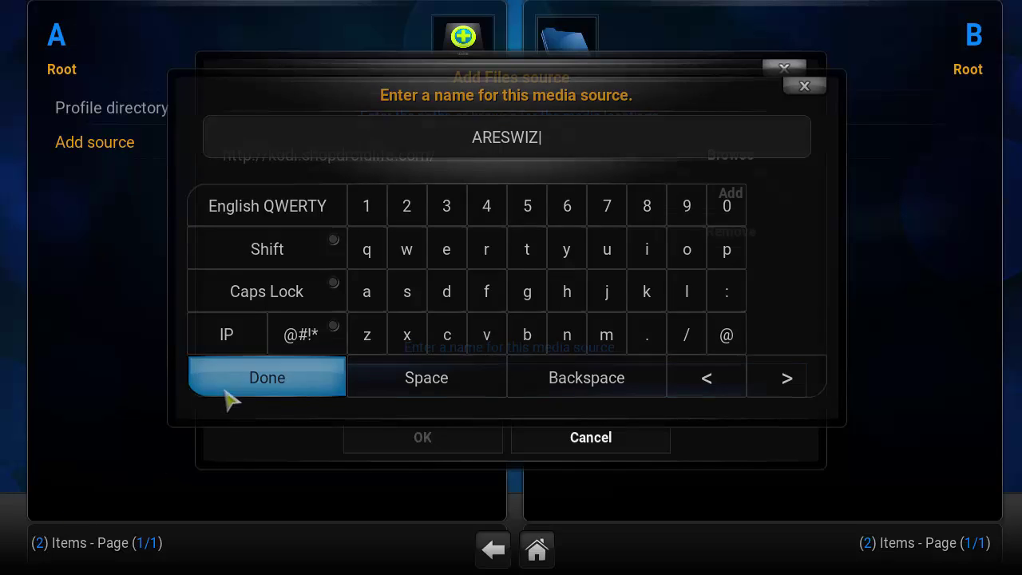
left_click(231, 391)
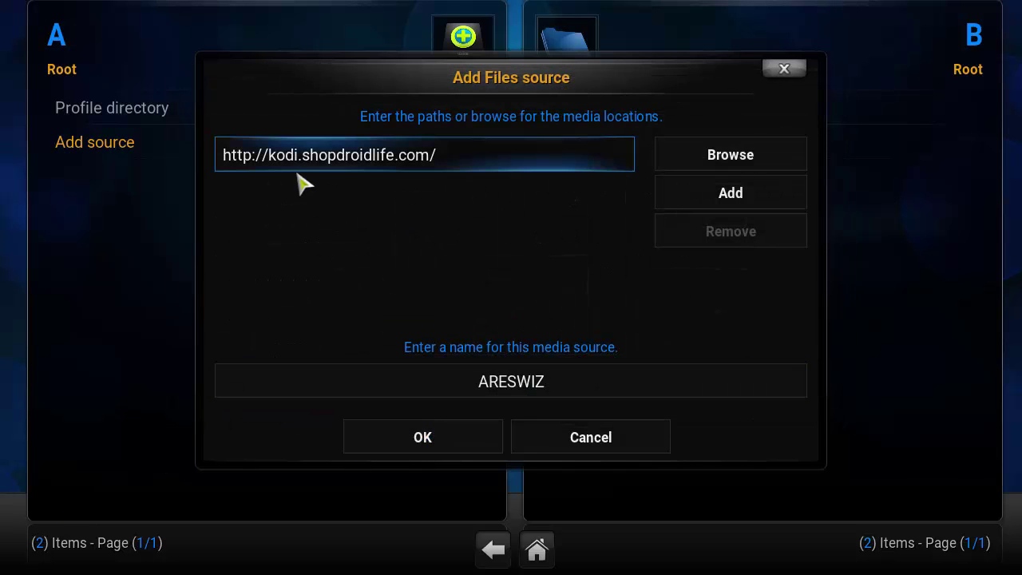
left_click(461, 442)
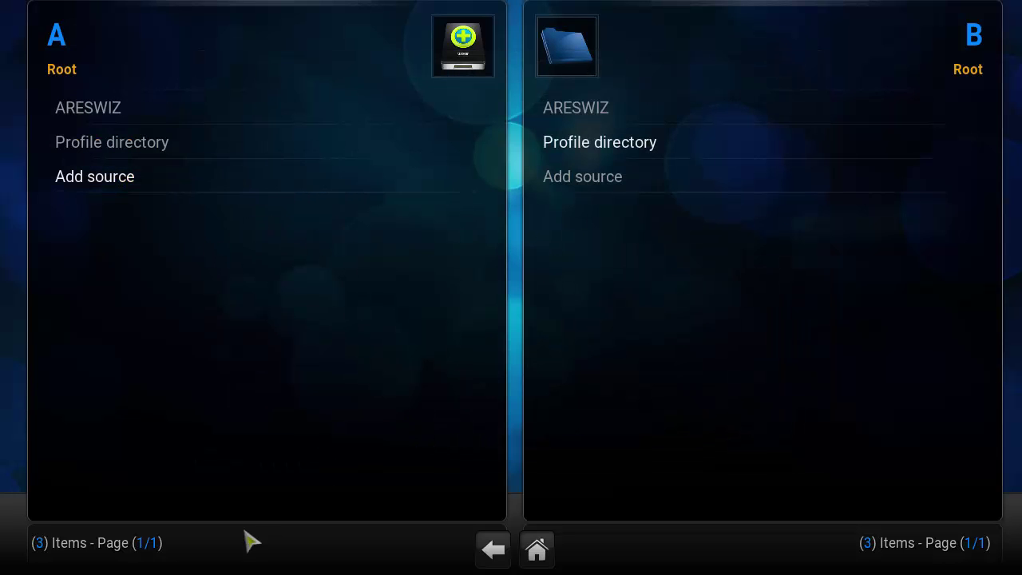
- Install script.areswizard0.0.41.zip from the ARESWIZ source via System > Add-ons > Install from zip file
left_click(538, 549)
left_click(761, 338)
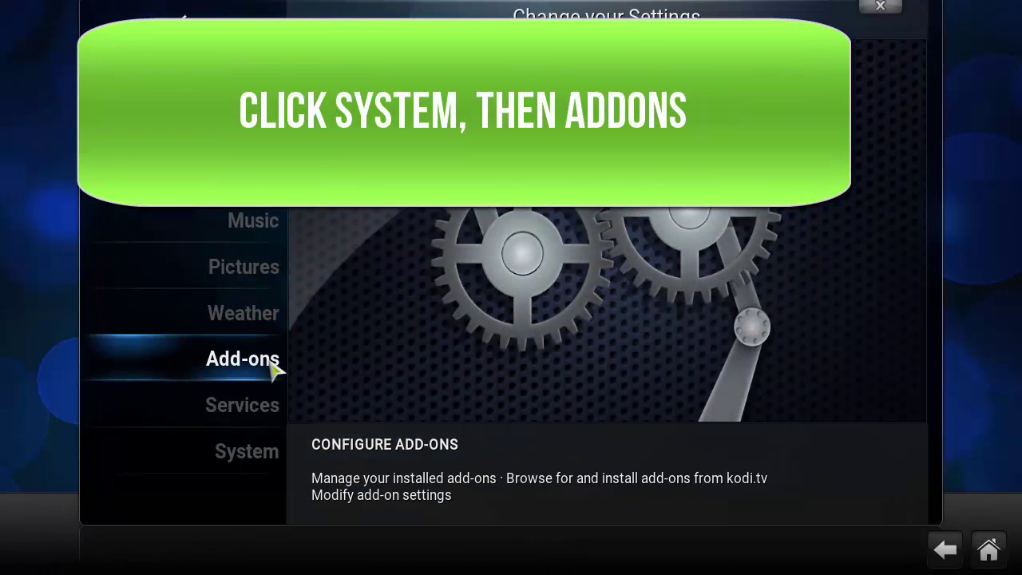
left_click(271, 369)
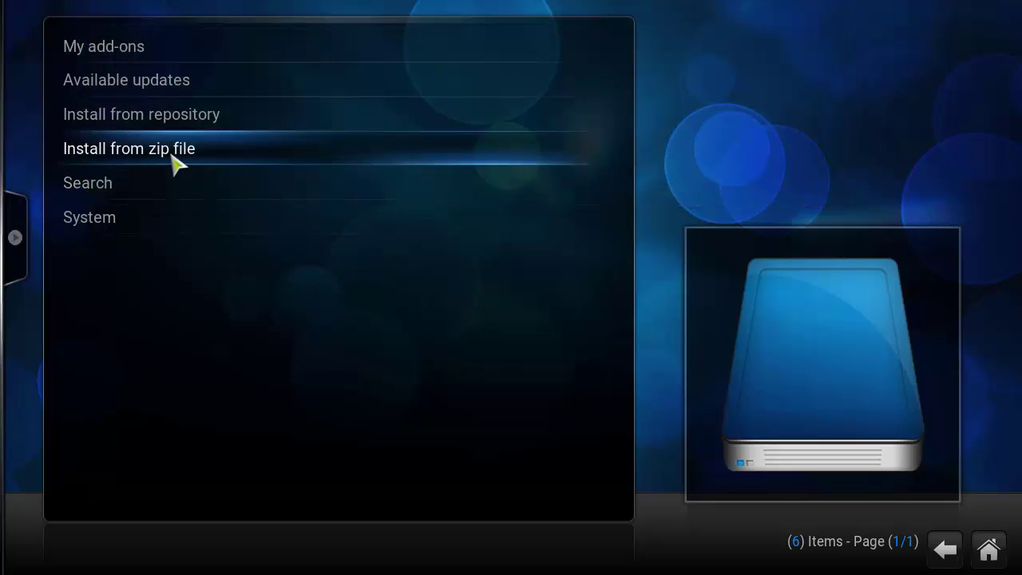
left_click(177, 163)
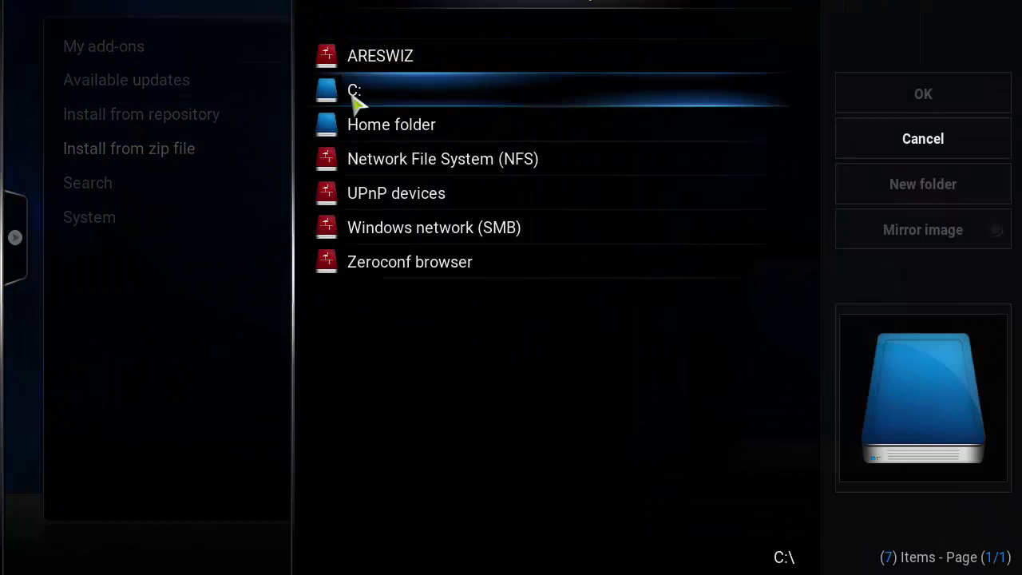
left_click(397, 72)
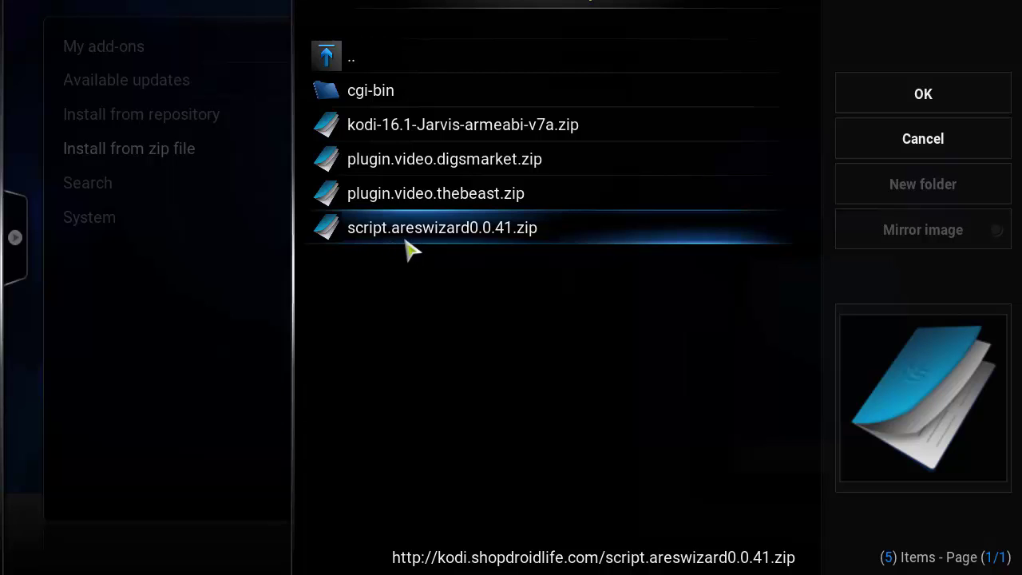
left_click(534, 240)
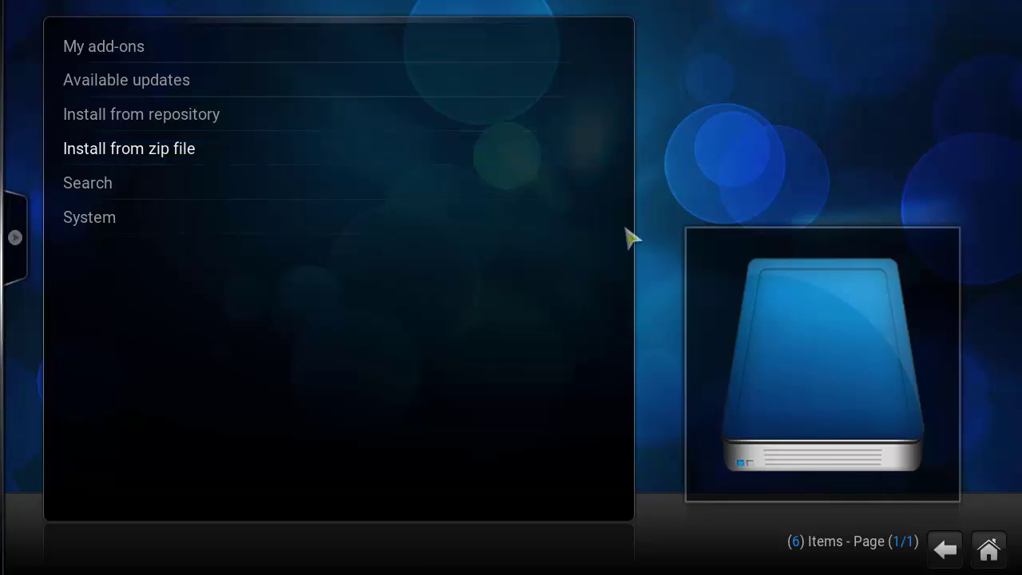
key("Down")
key("Down")
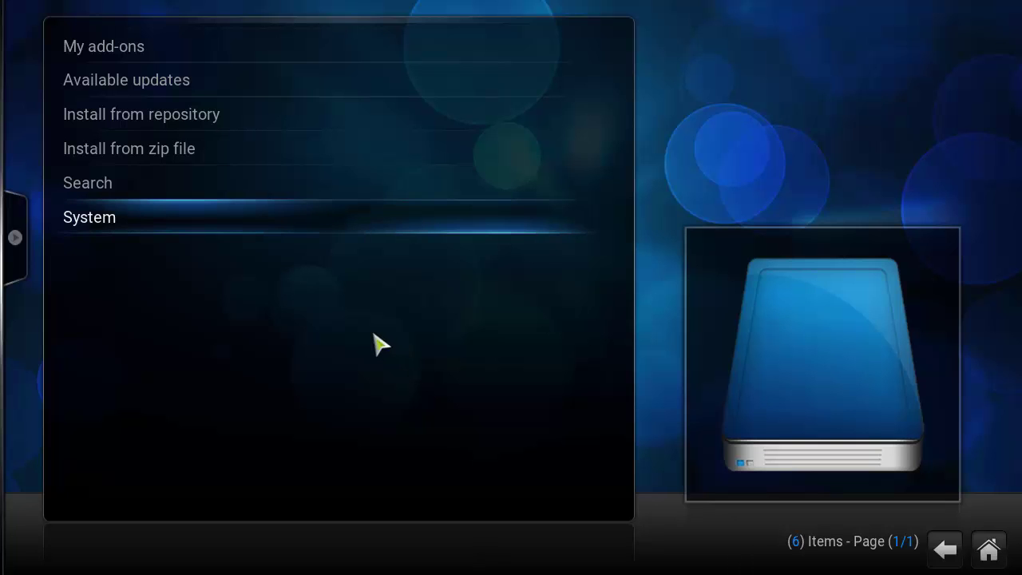
- Return home, open Programs and launch Ares Wizard 0.0.41
right_click(484, 344)
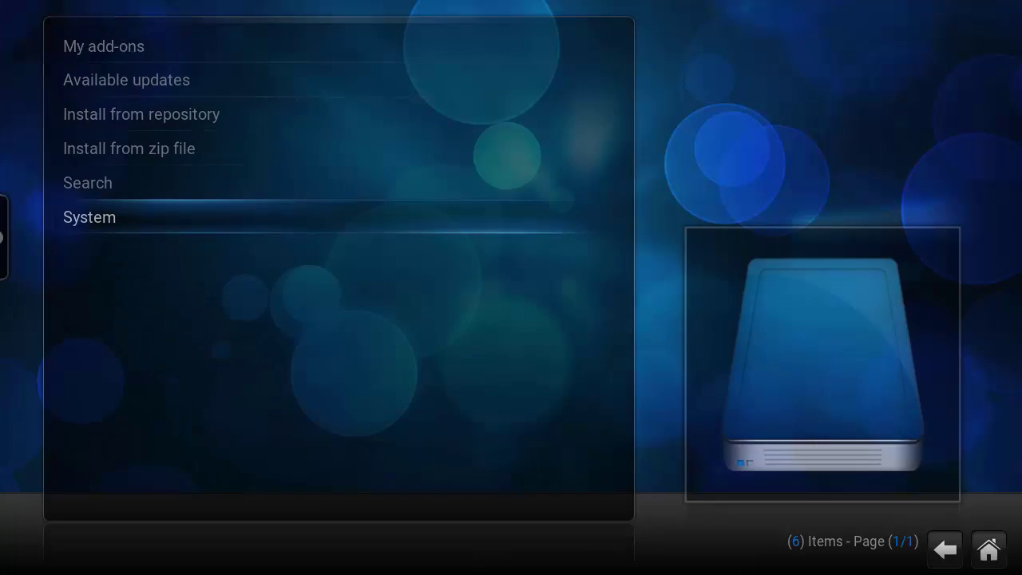
key("Escape")
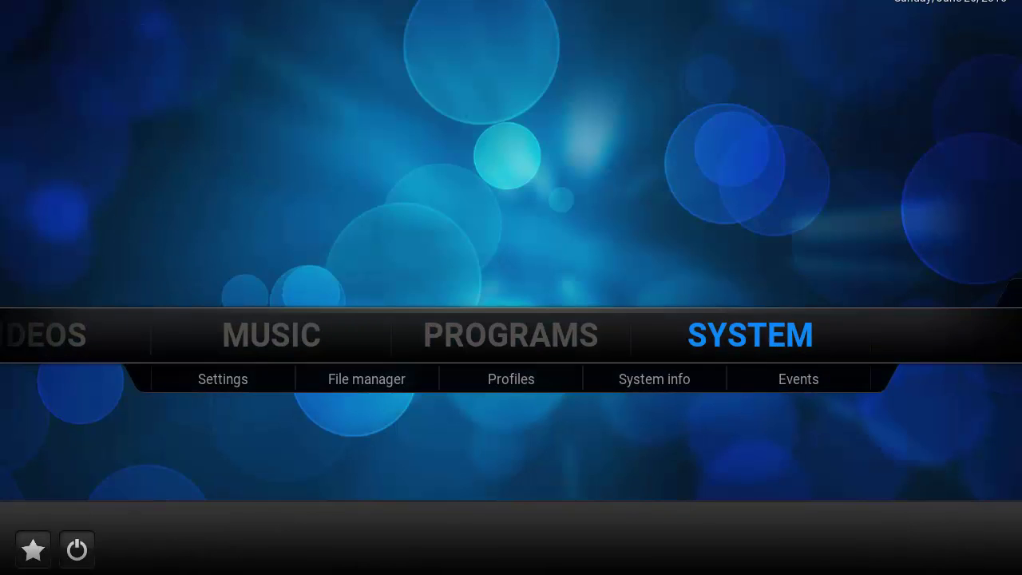
left_click(523, 360)
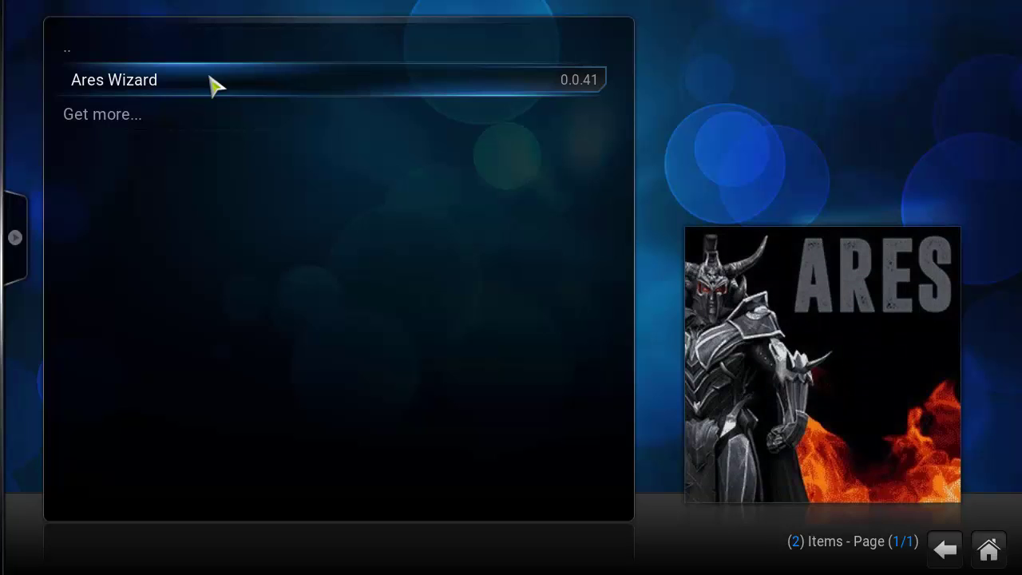
left_click(209, 85)
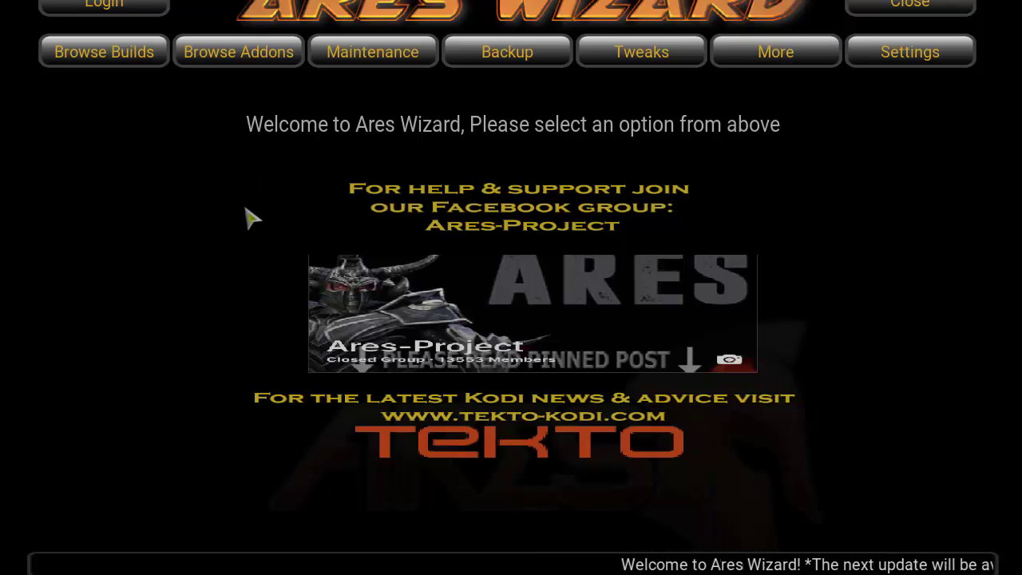
- Open Browse Builds and show the Top 20 Builds list
left_click(126, 66)
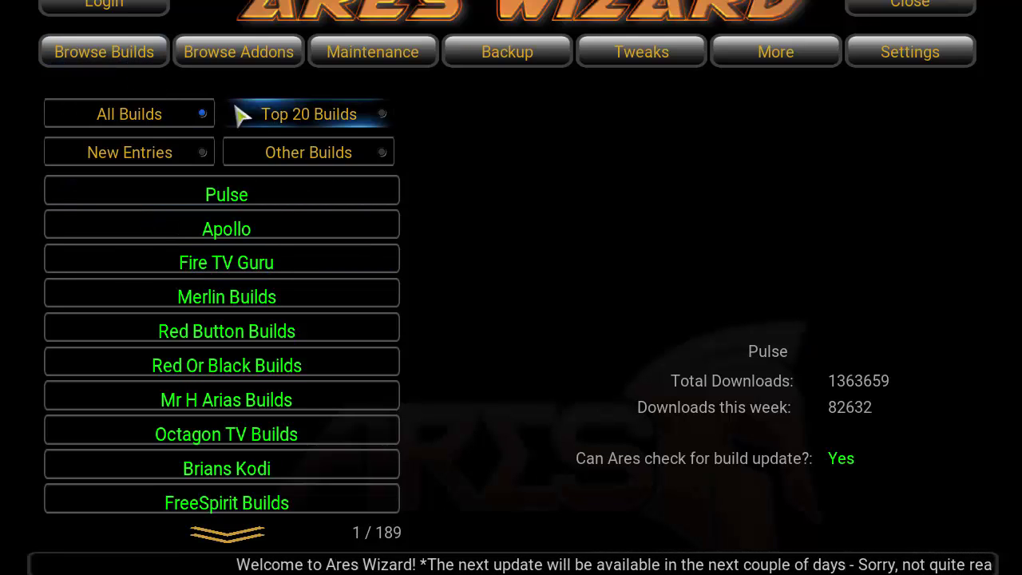
left_click(285, 127)
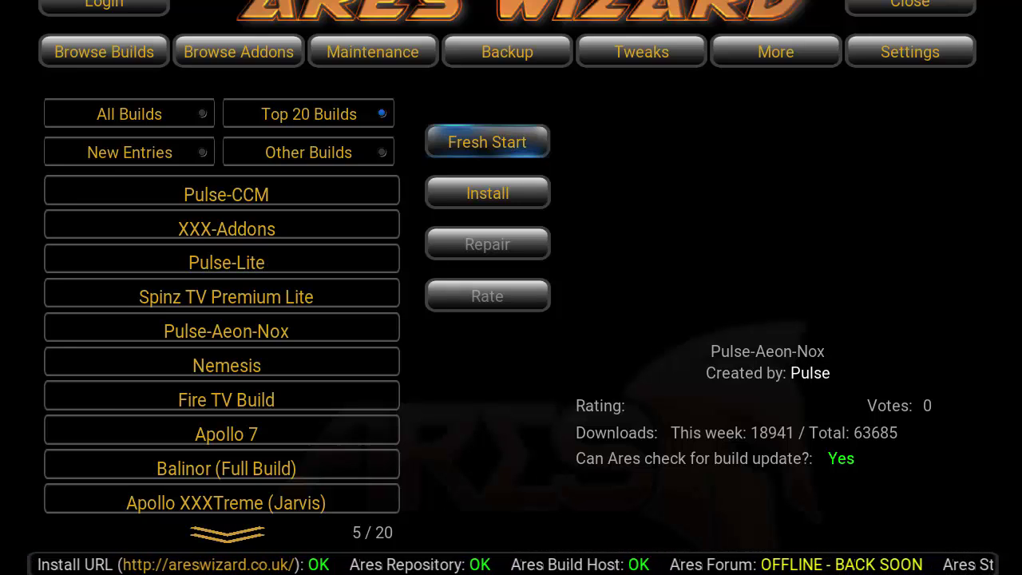
- Install the Pulse-CCM build, answer the skin and profile backup question, and let Kodi close
left_click(271, 195)
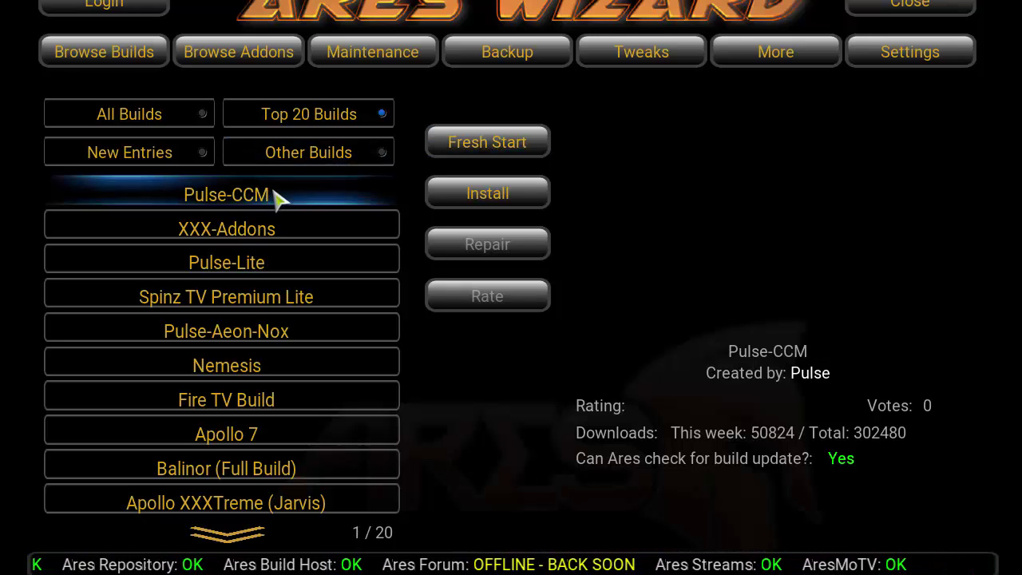
left_click(486, 201)
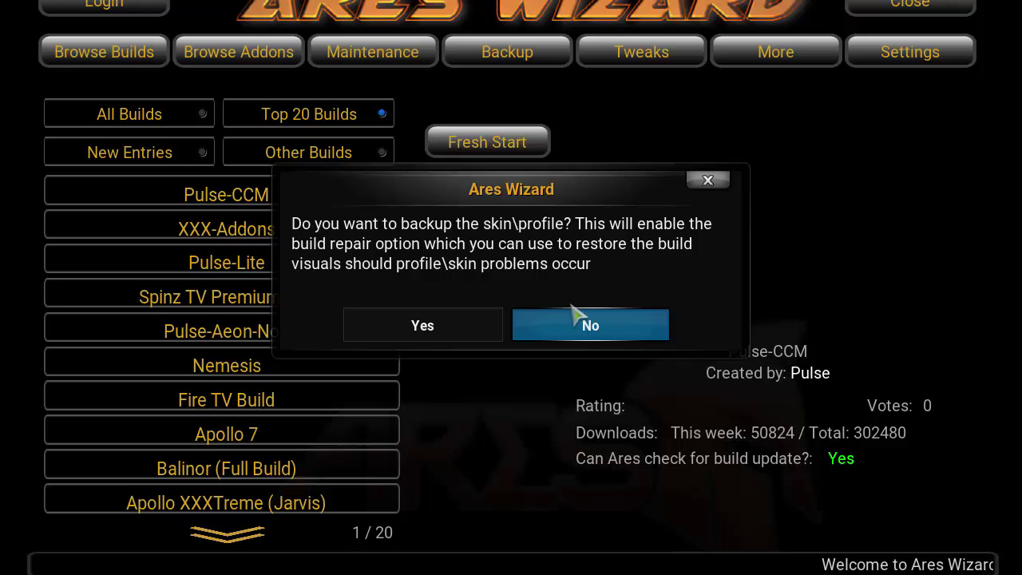
left_click(470, 328)
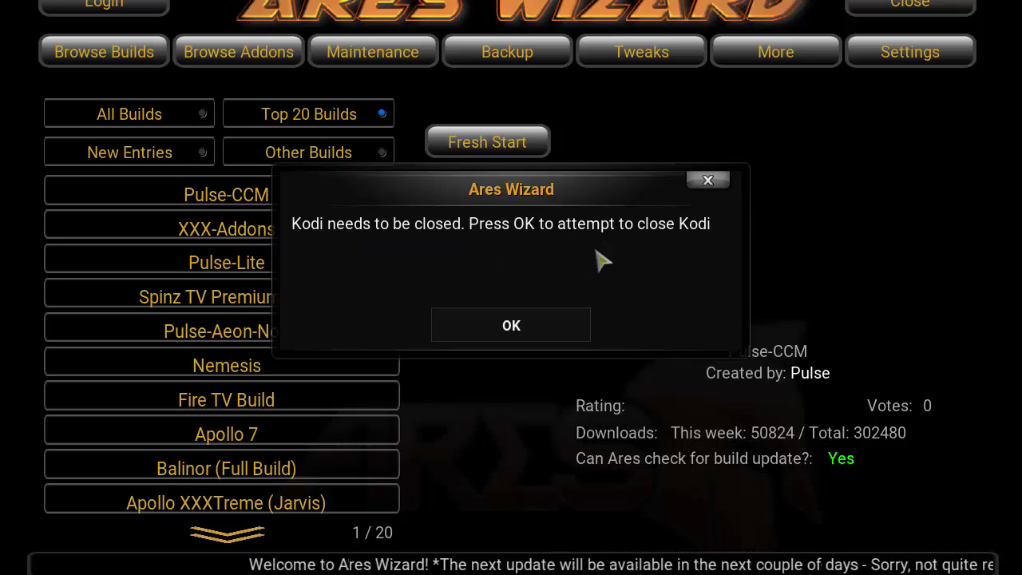
left_click(555, 323)
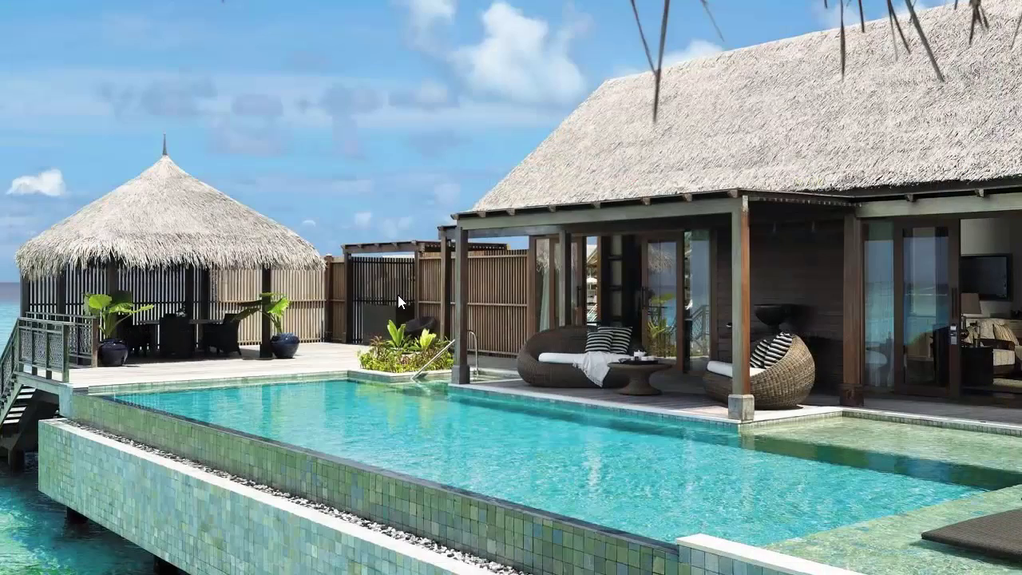